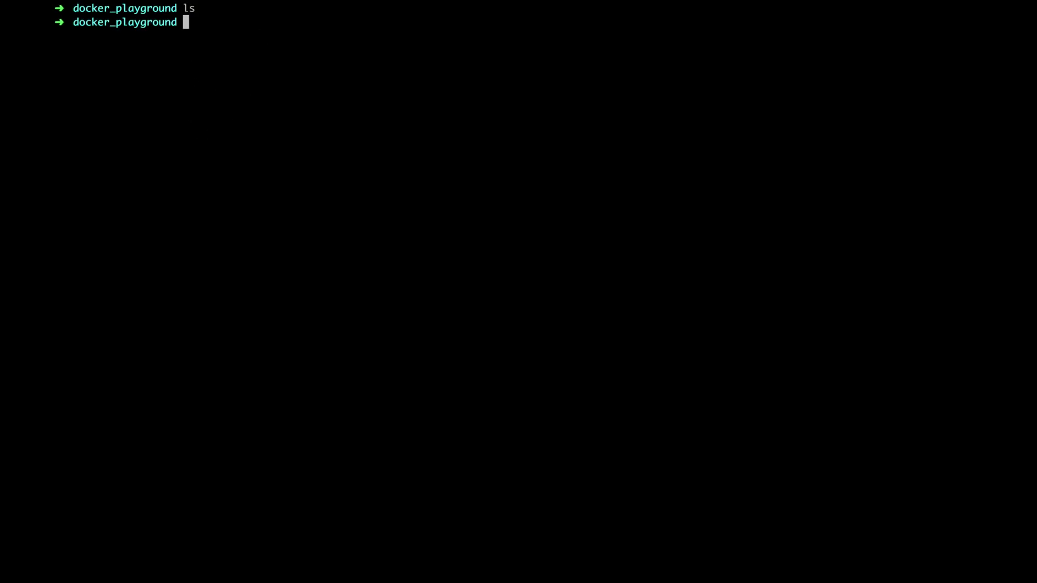
pyautogui.write('vim ')
pyautogui.write('Docker')
pyautogui.write('file')
# Step: Open a new, empty file named Dockerfile in vim with 'vim Dockerfile'
pyautogui.hotkey('ctrl', 'l')
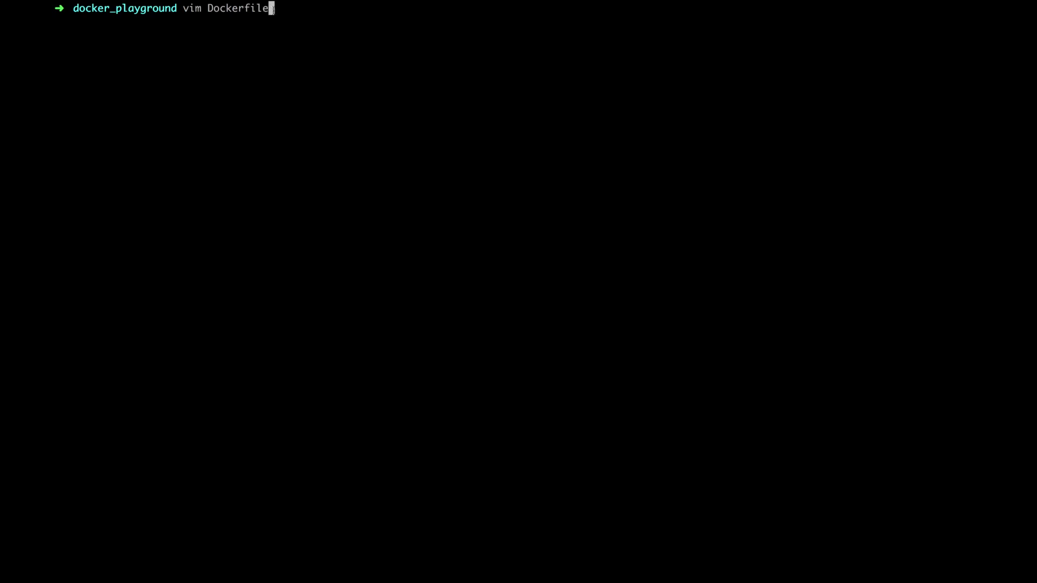
pyautogui.press('Return')
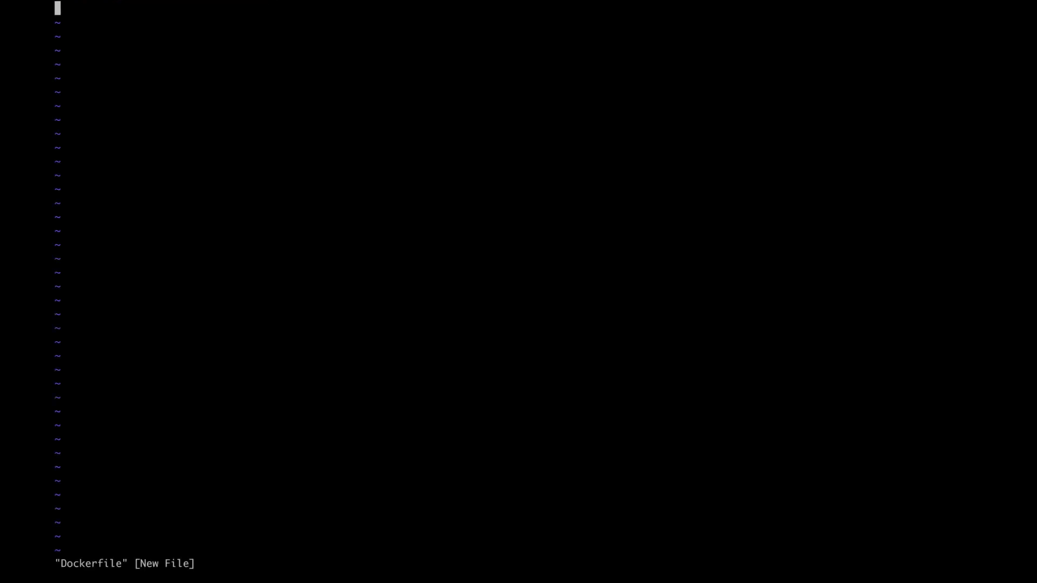
# Step: Write the 'FROM ubuntu' line and the MAINTAINER email line, then start a third line
pyautogui.press('i')
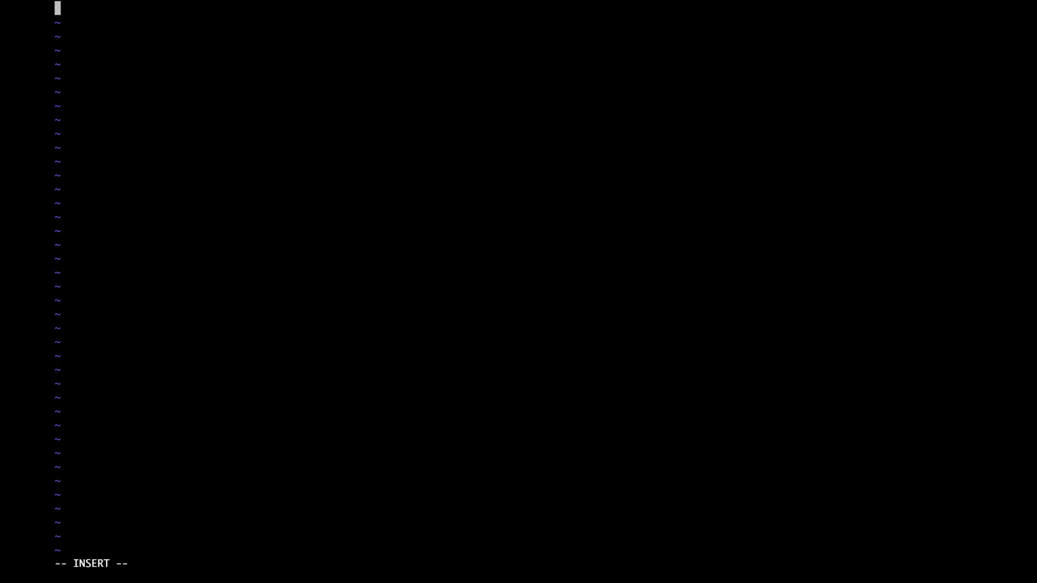
pyautogui.write('FROM')
pyautogui.write(' ubunt')
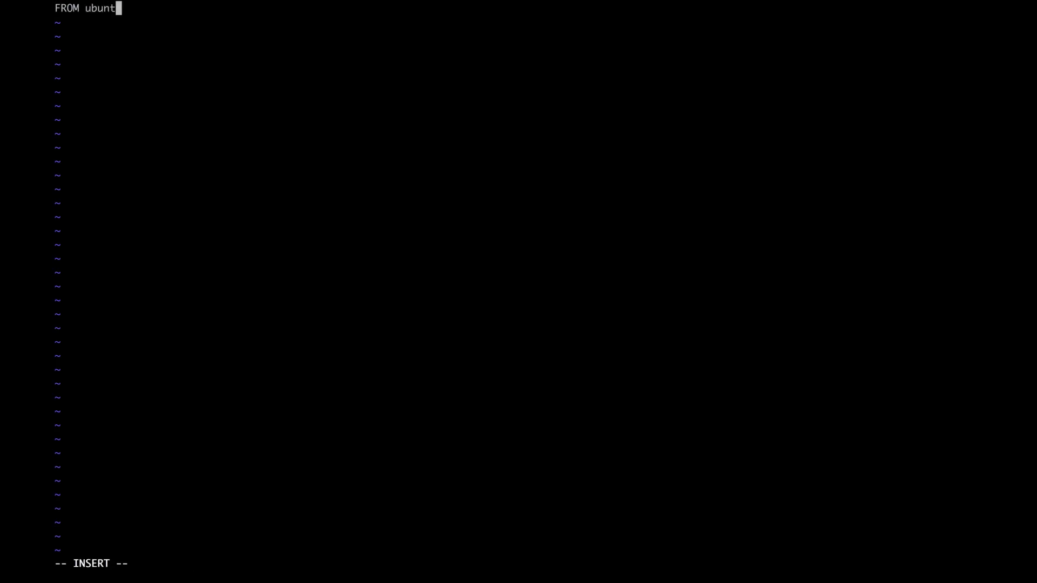
pyautogui.write('u')
pyautogui.press('Return')
pyautogui.write('MAIN')
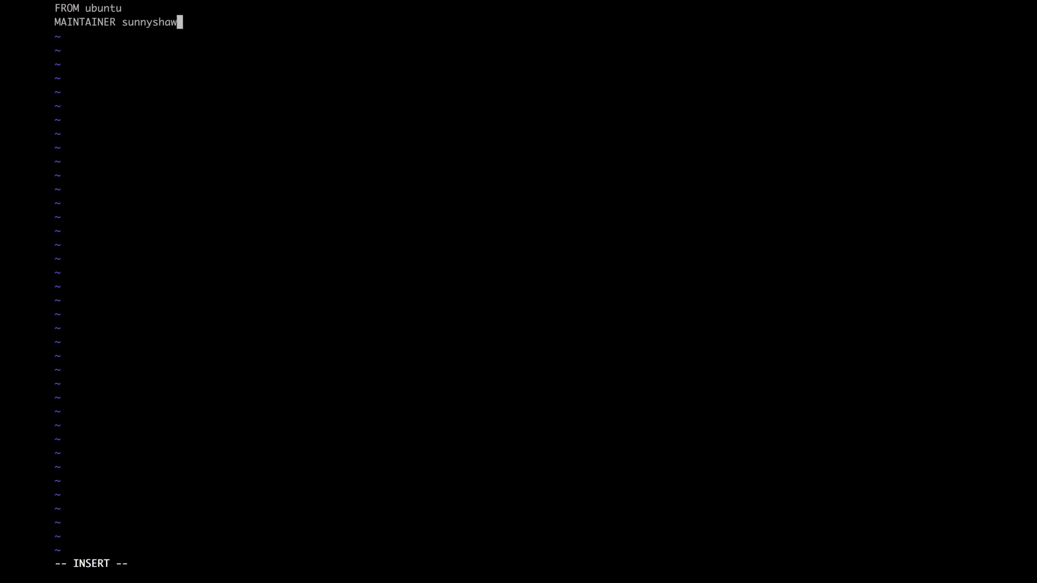
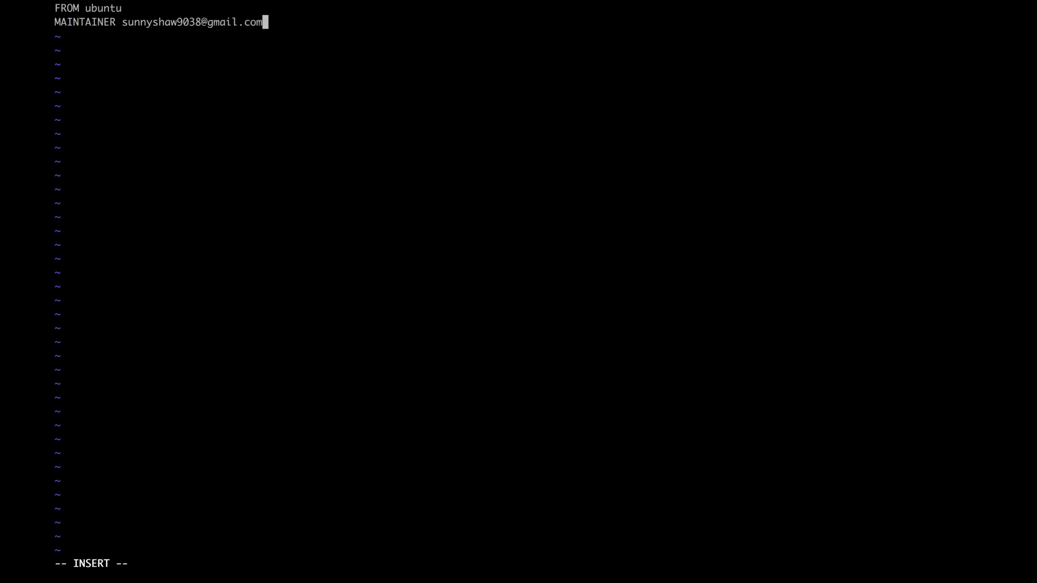
pyautogui.press('Return')
pyautogui.write('RUN')
pyautogui.write(' ap')
pyautogui.write('t')
pyautogui.write('-get u')
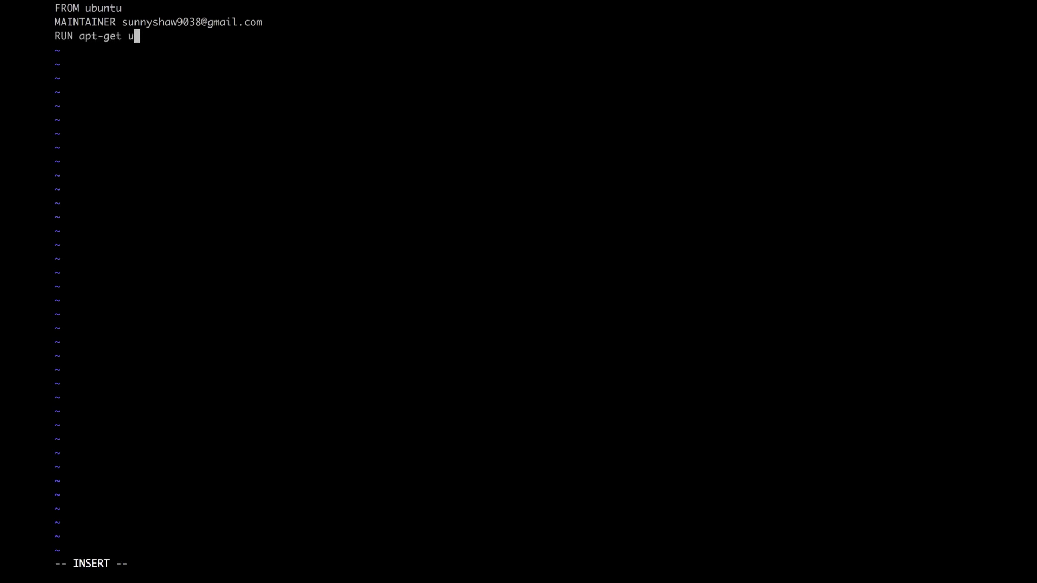
pyautogui.write('pdate')
# Step: Add 'RUN apt-get update' and 'CMD ["echo", "Hello docker playground"]', fixing a typo
pyautogui.moveTo(79, 36); pyautogui.dragTo(175, 38)
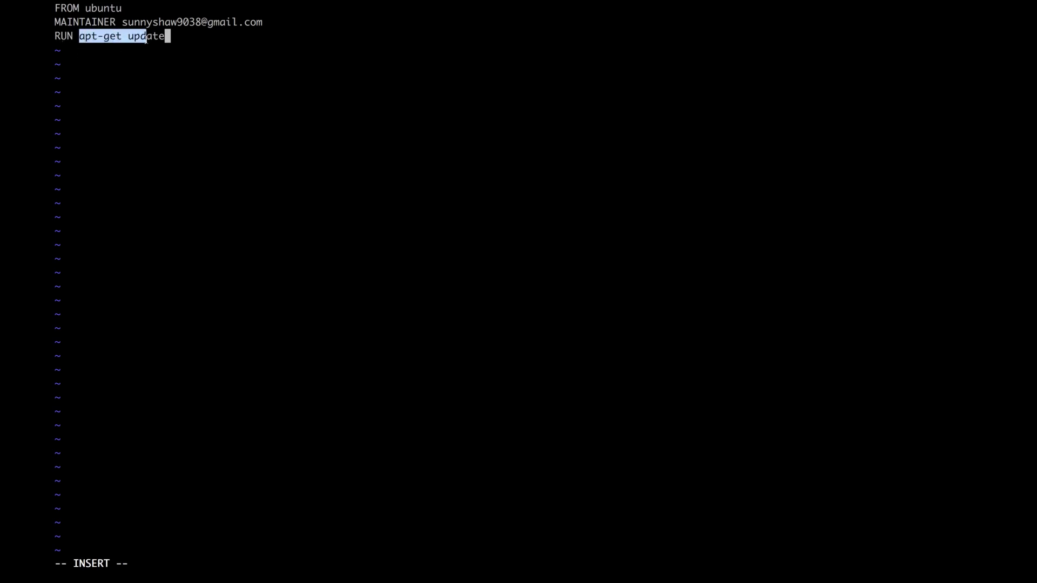
pyautogui.click(172, 37)
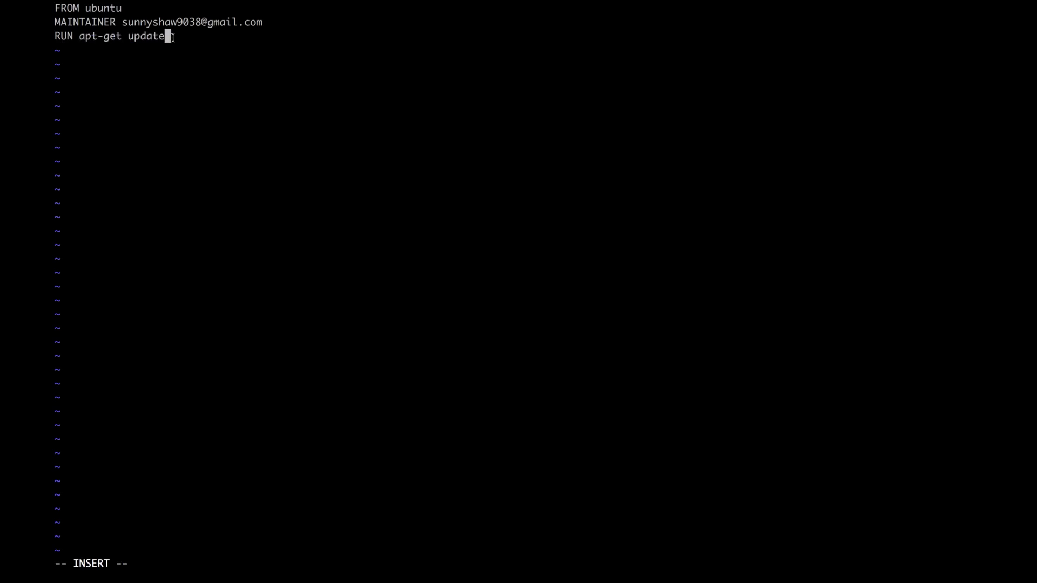
pyautogui.press('Return')
pyautogui.write('CM')
pyautogui.write('D ')
pyautogui.write('[')
pyautogui.write('"')
pyautogui.write('eec')
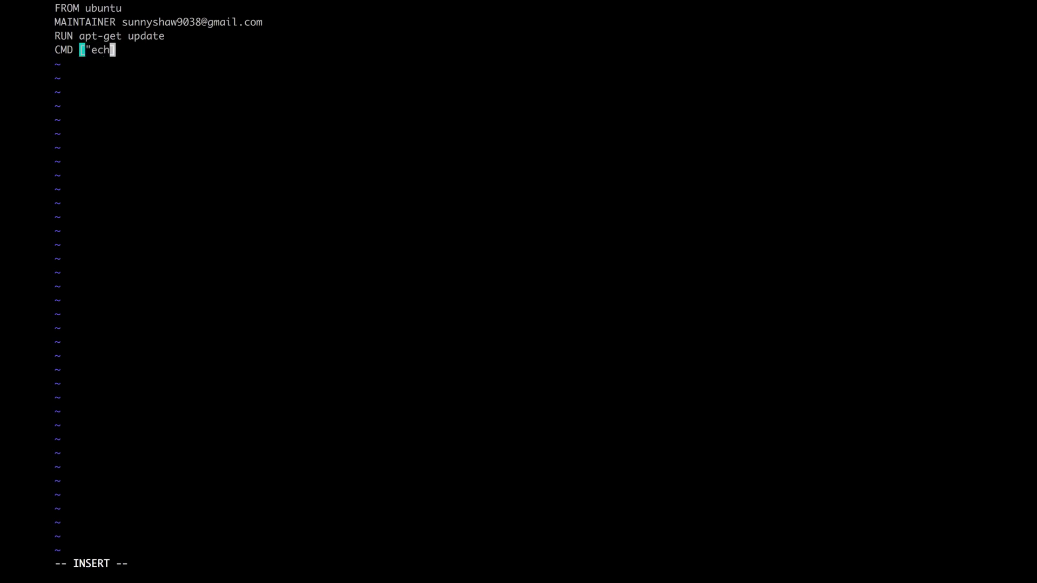
pyautogui.write('ho", ')
pyautogui.write('"')
pyautogui.write('He')
pyautogui.write('llo dock')
pyautogui.write('er play')
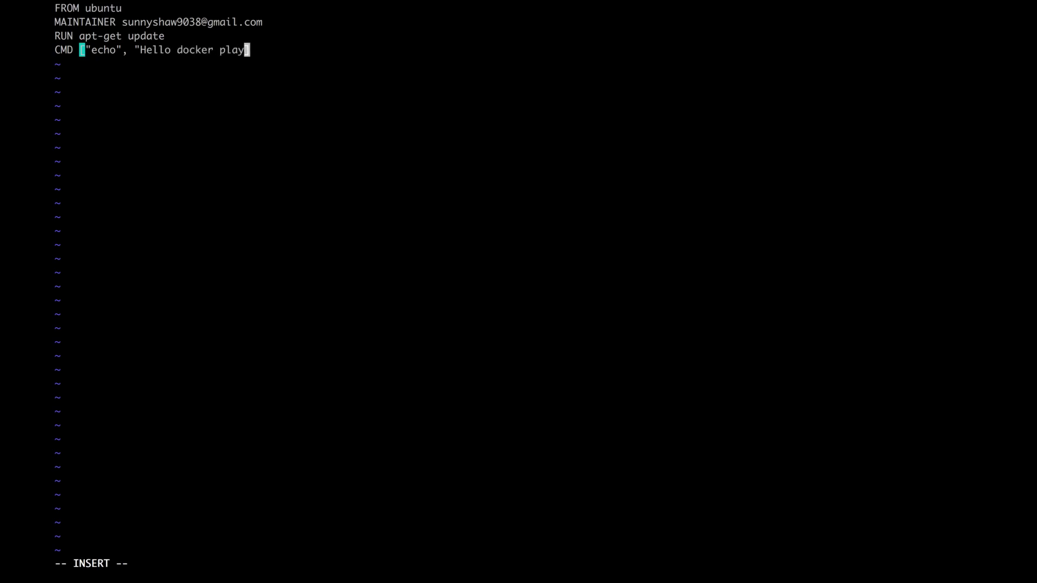
pyautogui.write('grounf')
pyautogui.press('BackSpace')
pyautogui.write('d')
pyautogui.write('"]')
pyautogui.press('Return')
# Step: Save and quit vim with ':wq', then print the four Dockerfile lines with 'cat Dockerfile'
pyautogui.press('Escape')
pyautogui.write(':wq')
pyautogui.press('Return')
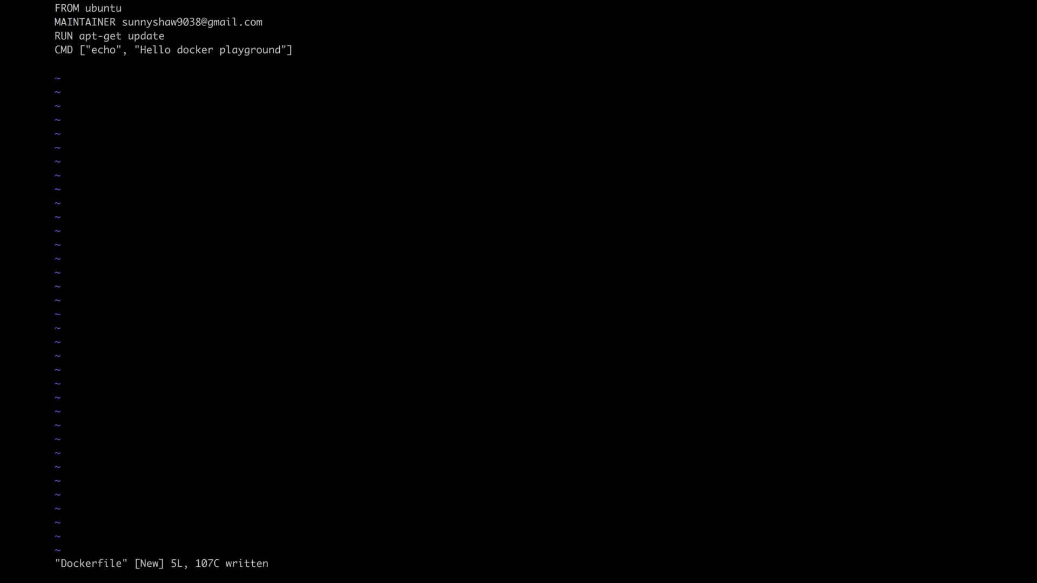
pyautogui.write('cat ')
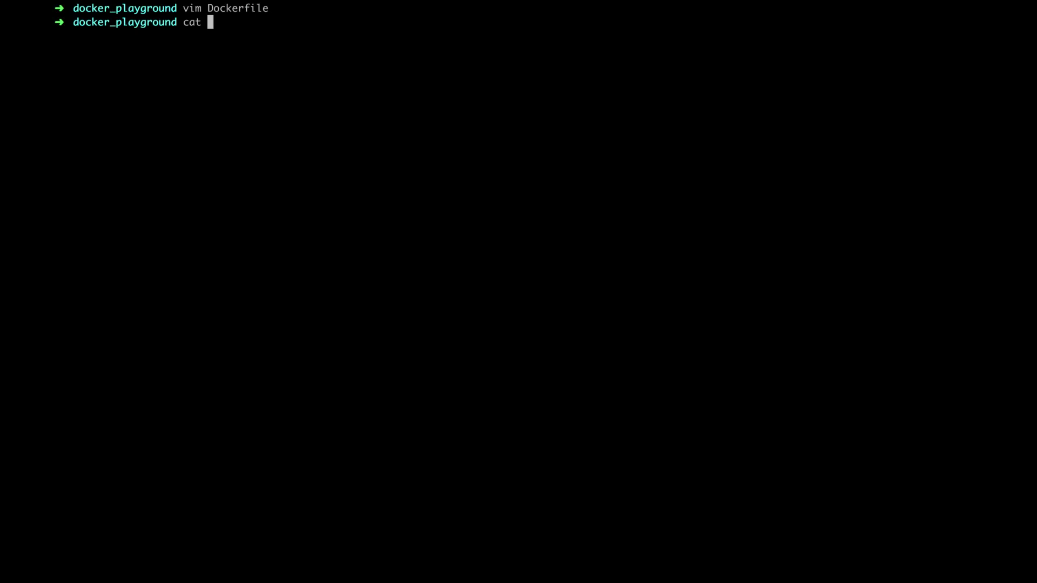
pyautogui.write('Dockerfile')
pyautogui.press('Return')
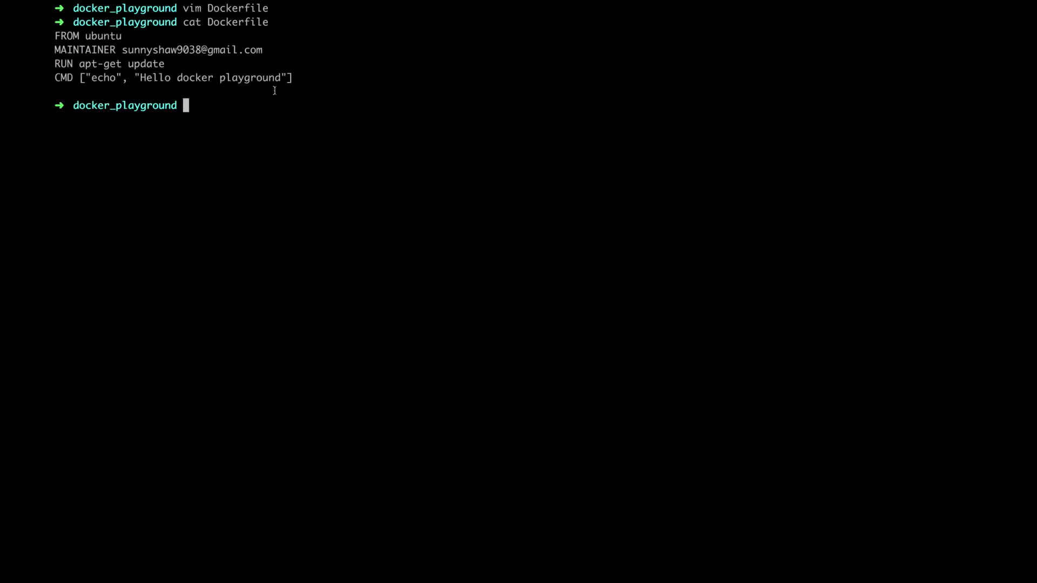
pyautogui.moveTo(53, 35); pyautogui.dragTo(311, 73)
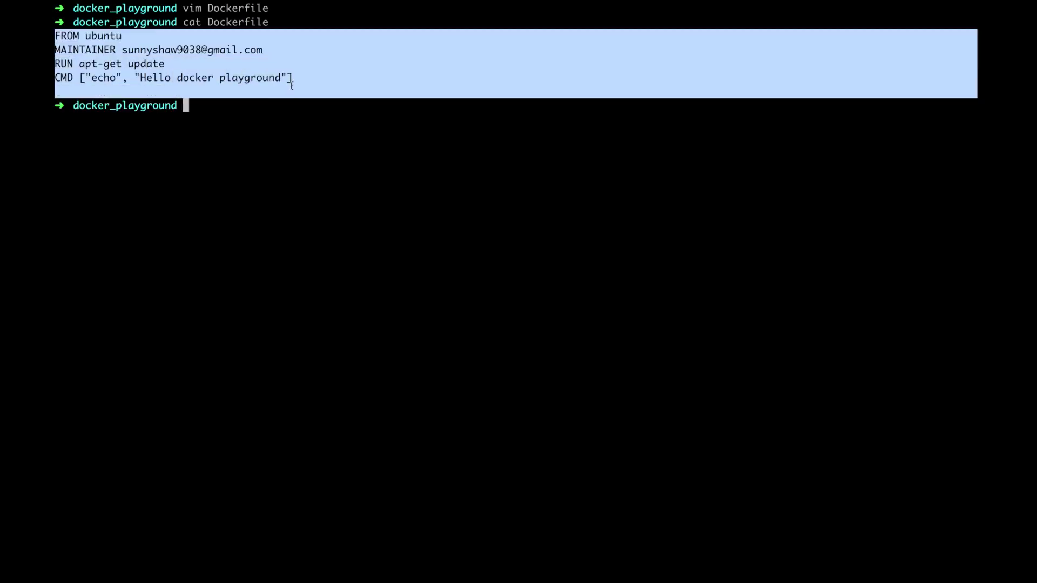
pyautogui.click(311, 75)
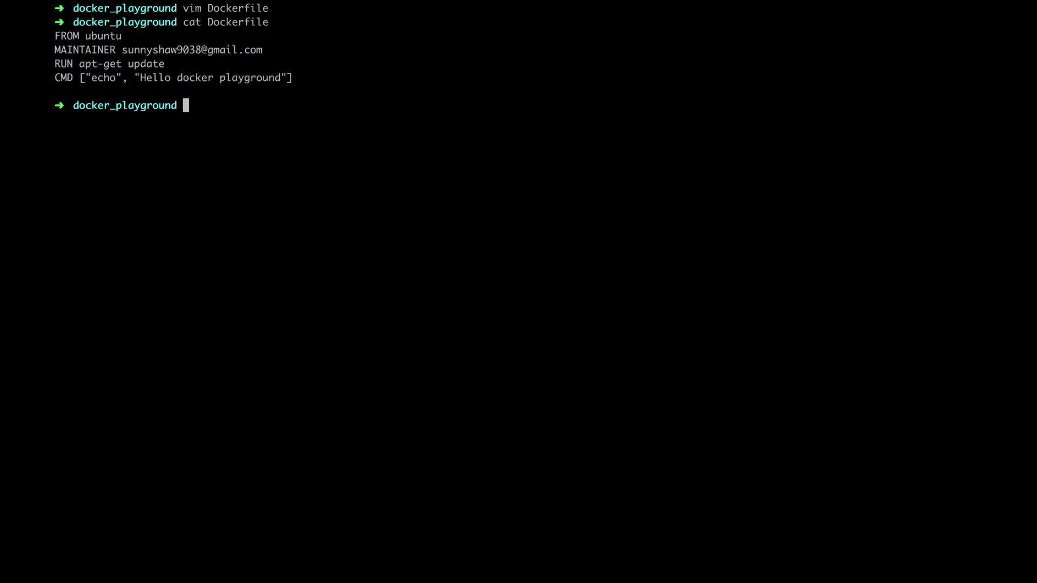
pyautogui.write('docker ')
pyautogui.write('build')
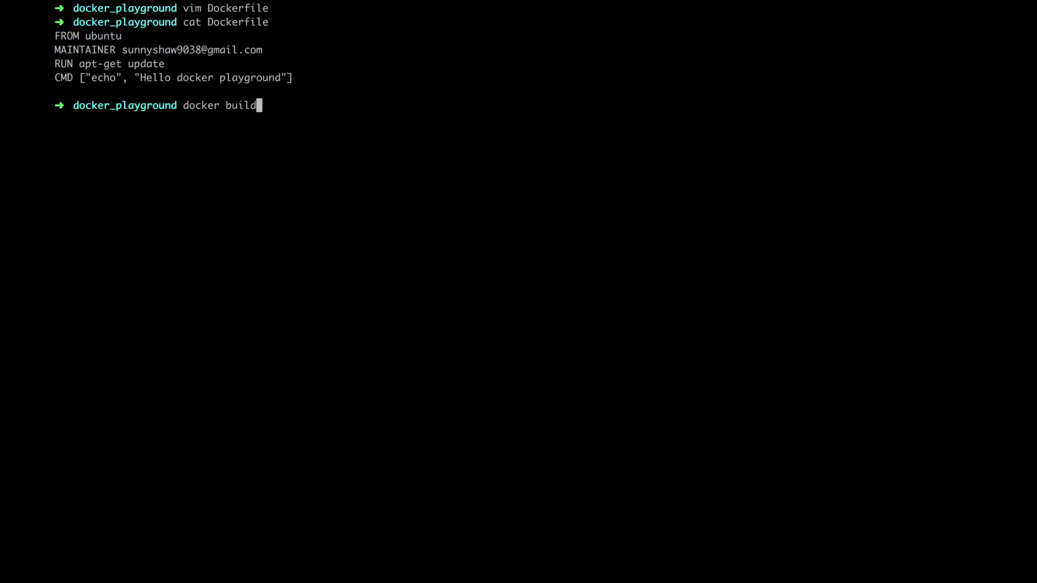
pyautogui.write(' .')
# Step: Enter 'docker build -t myfirstdockerimage:1.0 .' and point out the image name and tag
pyautogui.press('Left')
pyautogui.write('-t')
pyautogui.write('my')
pyautogui.write('first')
pyautogui.write('docker')
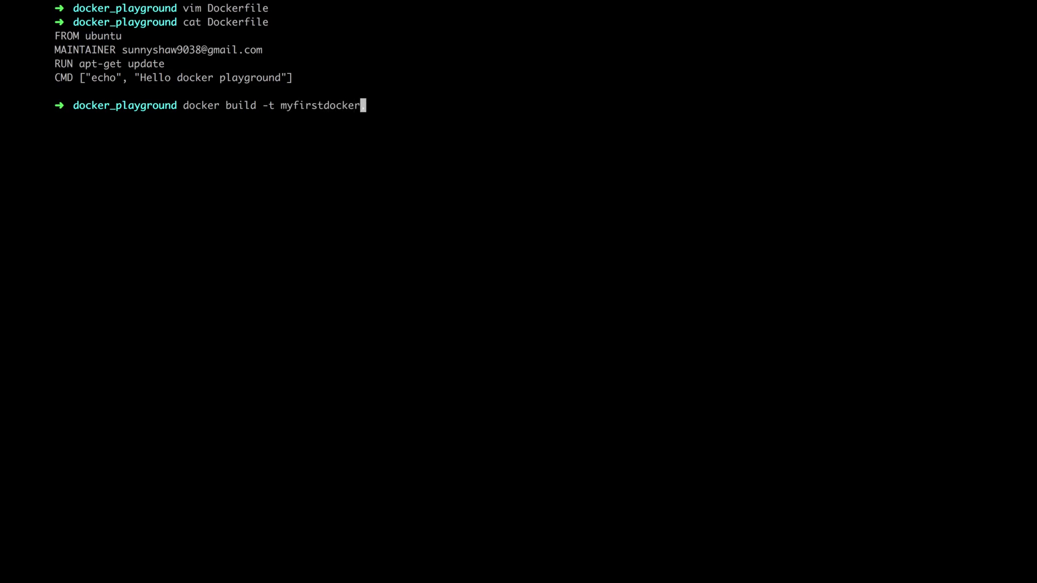
pyautogui.write('image:')
pyautogui.write('1.0')
pyautogui.write(' .')
pyautogui.moveTo(183, 105); pyautogui.dragTo(397, 120)
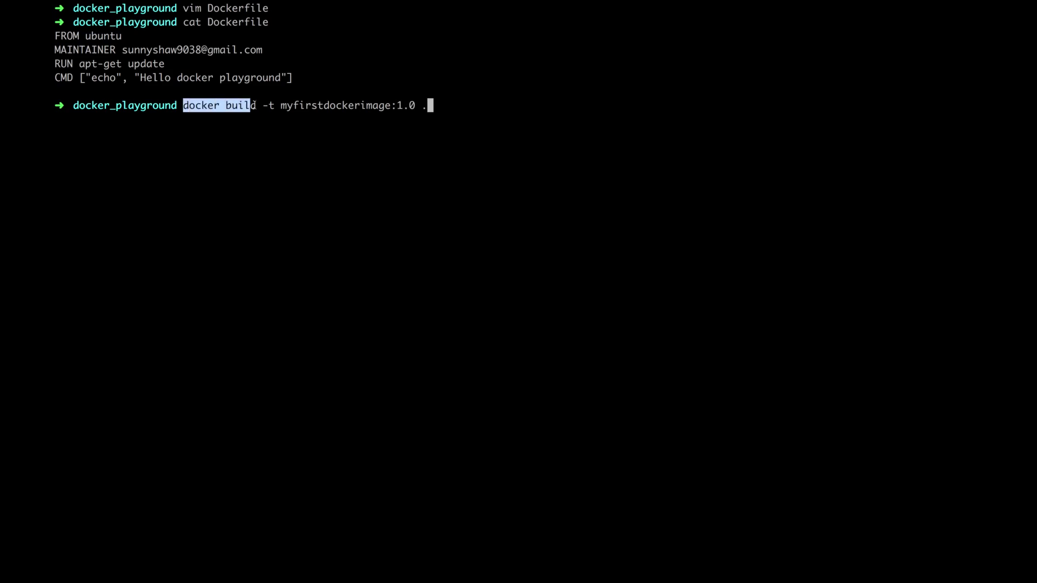
pyautogui.click(397, 114)
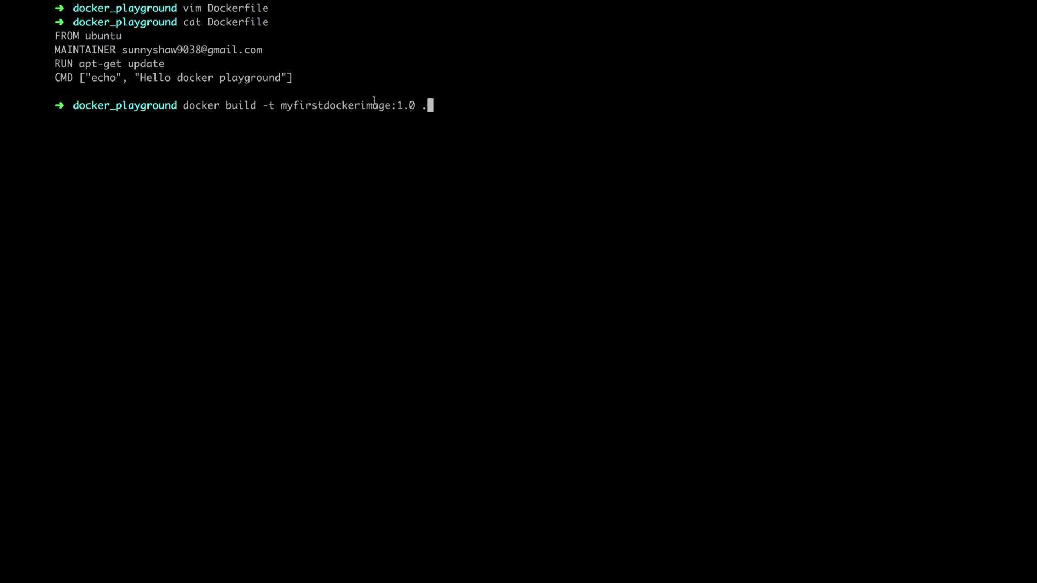
pyautogui.doubleClick(375, 105)
pyautogui.doubleClick(406, 105)
pyautogui.click(466, 107)
# Step: Run the docker build and point out the ubuntu image's Downloaded status message
pyautogui.press('Return')
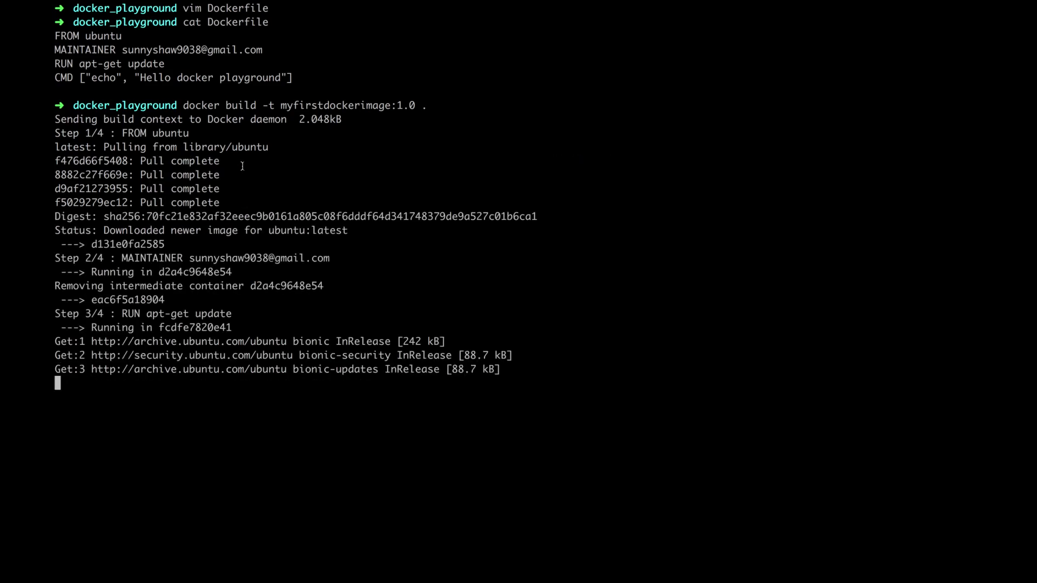
pyautogui.doubleClick(110, 230)
pyautogui.moveTo(193, 233); pyautogui.dragTo(348, 232)
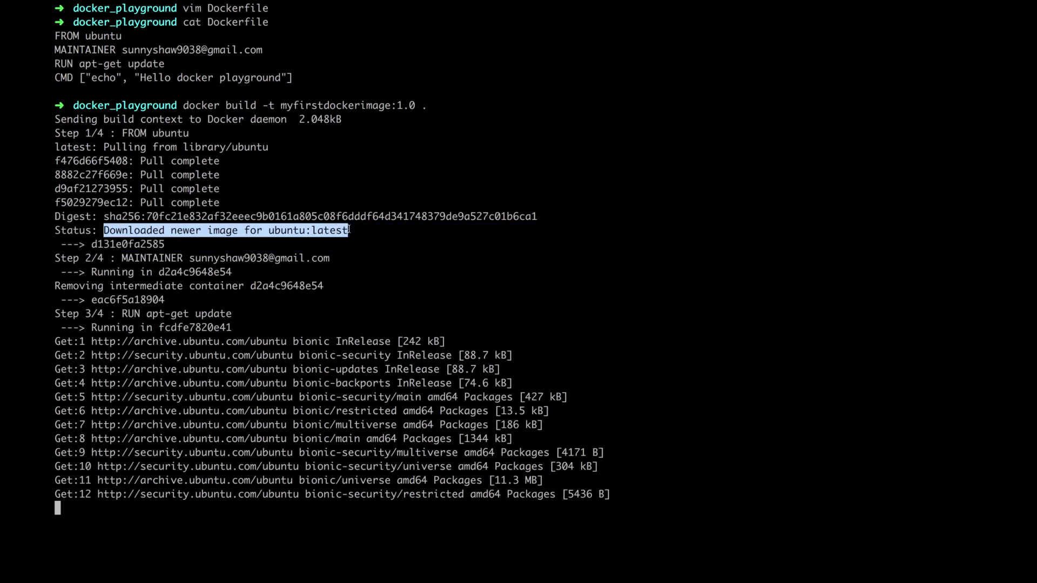
pyautogui.click(201, 228)
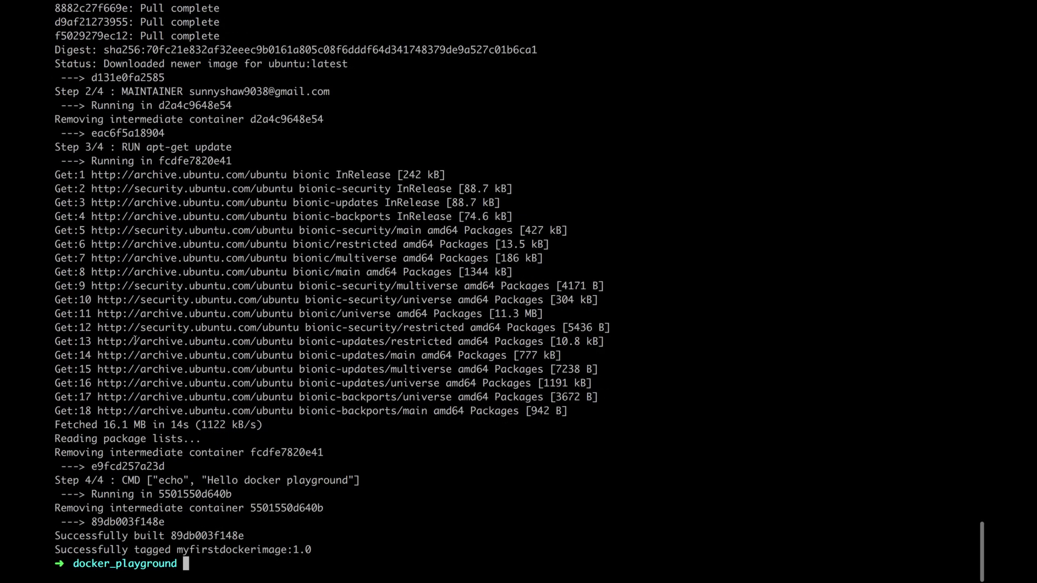
# Step: Point out the Step 4/4 CMD line and the 'Successfully built' and 'Successfully tagged' messages
pyautogui.tripleClick(366, 479)
pyautogui.click(366, 479)
pyautogui.moveTo(56, 536); pyautogui.dragTo(234, 536)
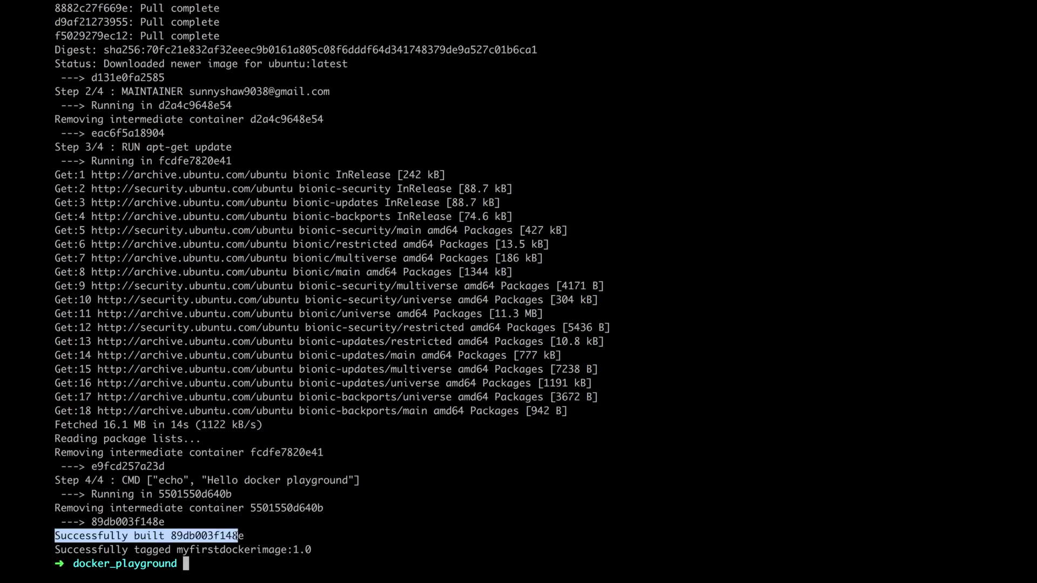
pyautogui.moveTo(137, 549); pyautogui.dragTo(316, 551)
pyautogui.click(316, 551)
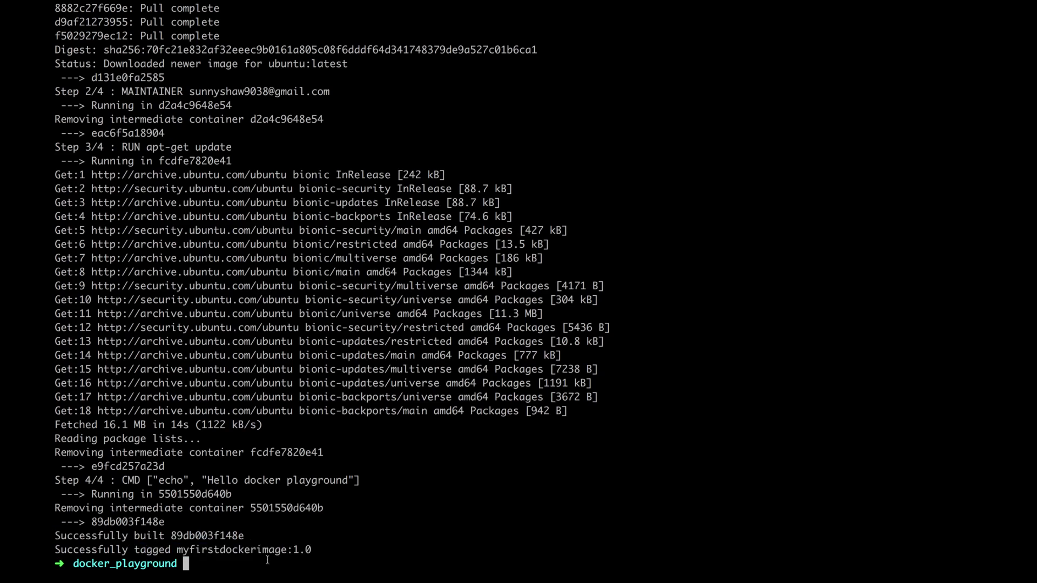
pyautogui.write('docker ')
pyautogui.write('images')
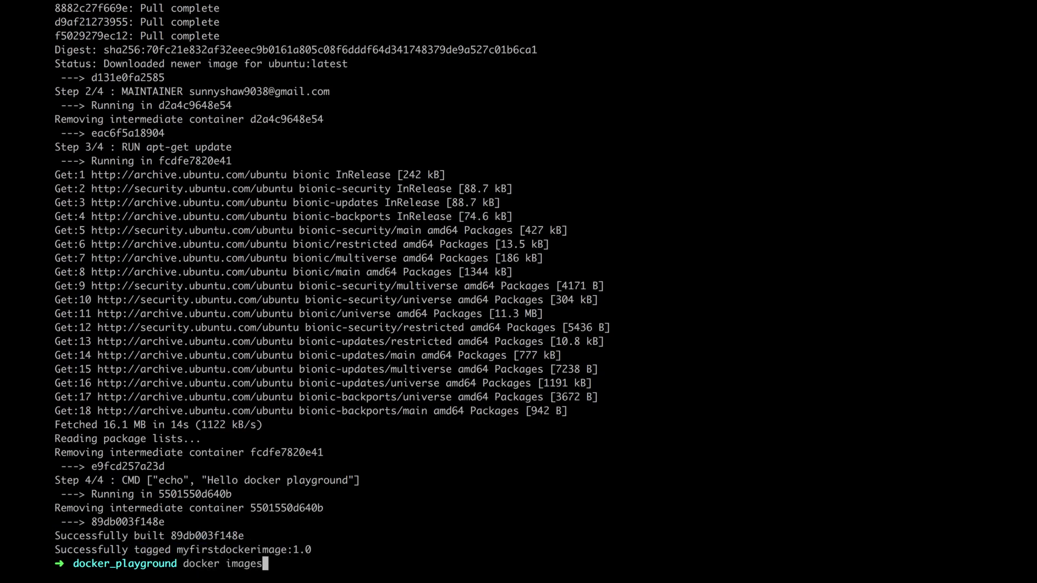
# Step: Run 'docker images' and point out the myfirstdockerimage 1.0 row at the top
pyautogui.press('Return')
pyautogui.scroll(10, 518, 291)
pyautogui.scroll(5, 518, 292)
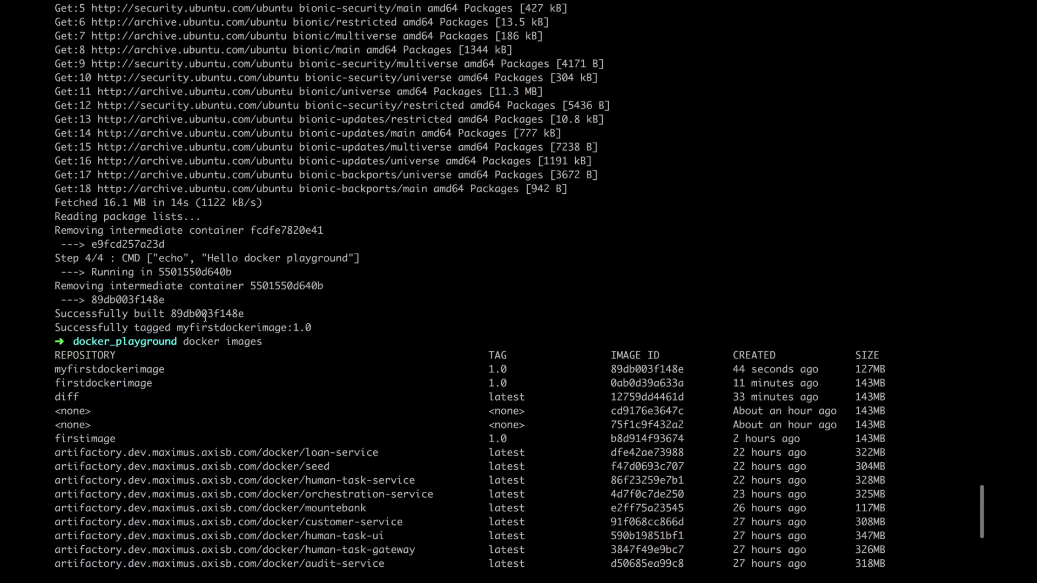
pyautogui.scroll(-1, 207, 317)
pyautogui.moveTo(55, 357); pyautogui.dragTo(887, 357)
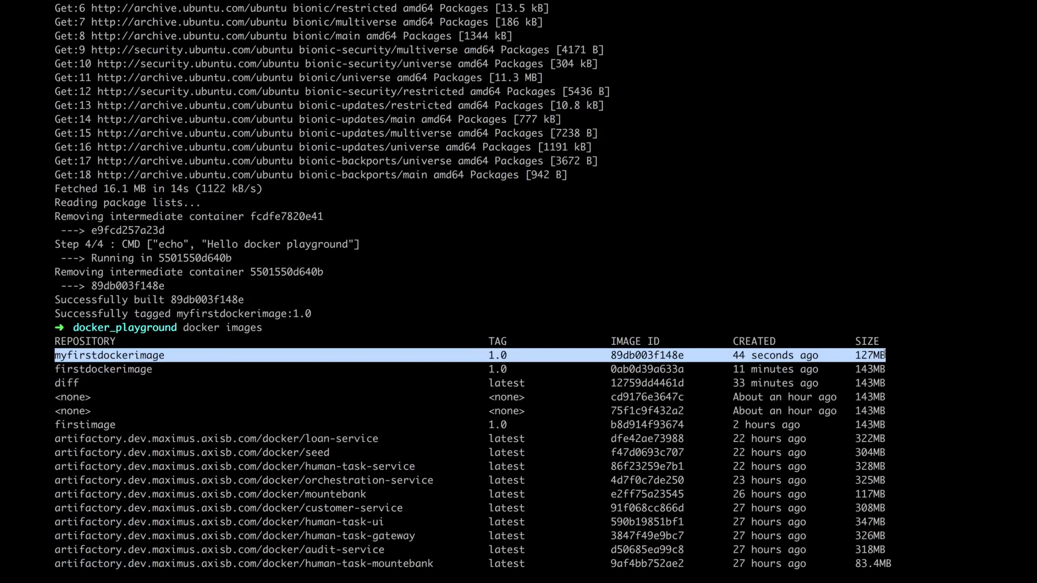
pyautogui.doubleClick(121, 357)
pyautogui.hotkey('ctrl', 'c')
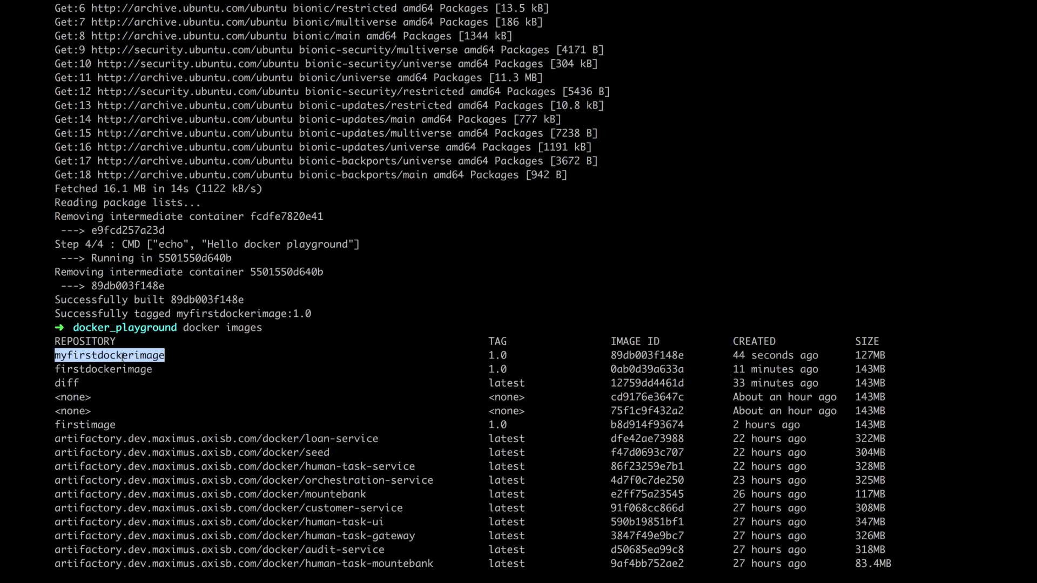
pyautogui.scroll(-10, 123, 357)
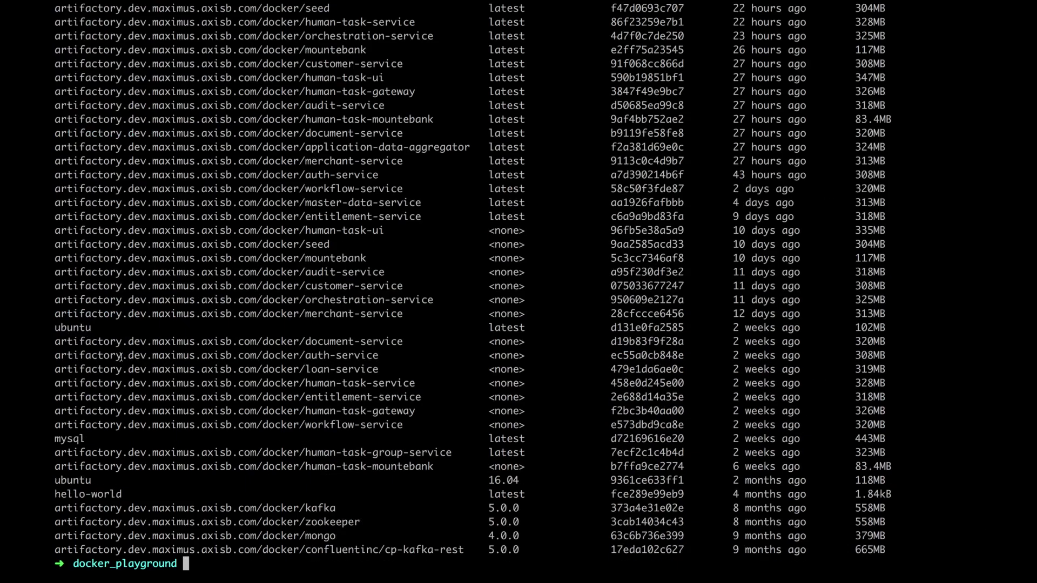
pyautogui.write('docker')
pyautogui.write(' run')
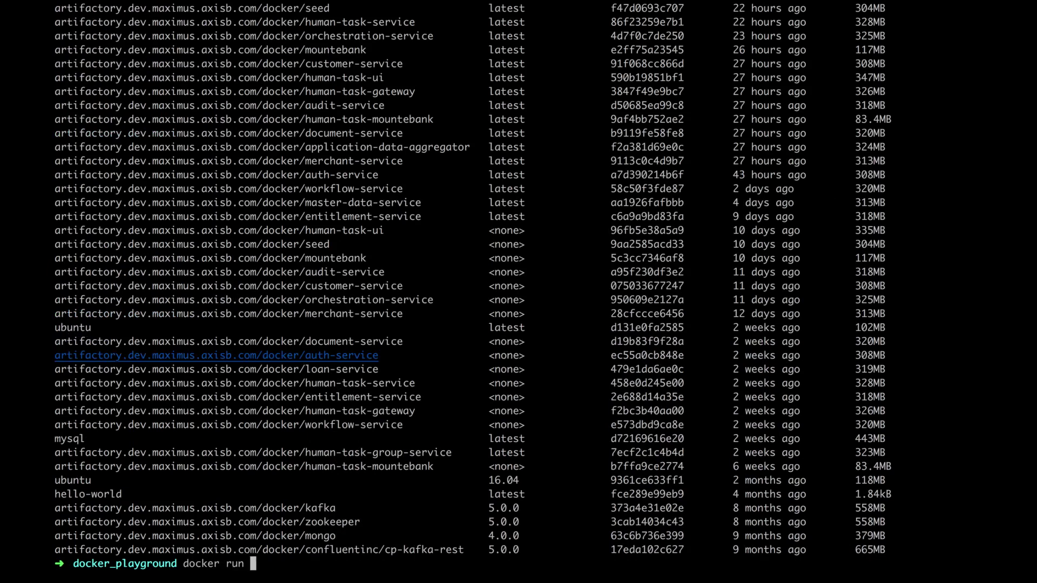
# Step: Run 'docker run myfirstdockerimage:1.0' and point out its 'Hello docker playground' output
pyautogui.hotkey('ctrl', 'shift', 'v')
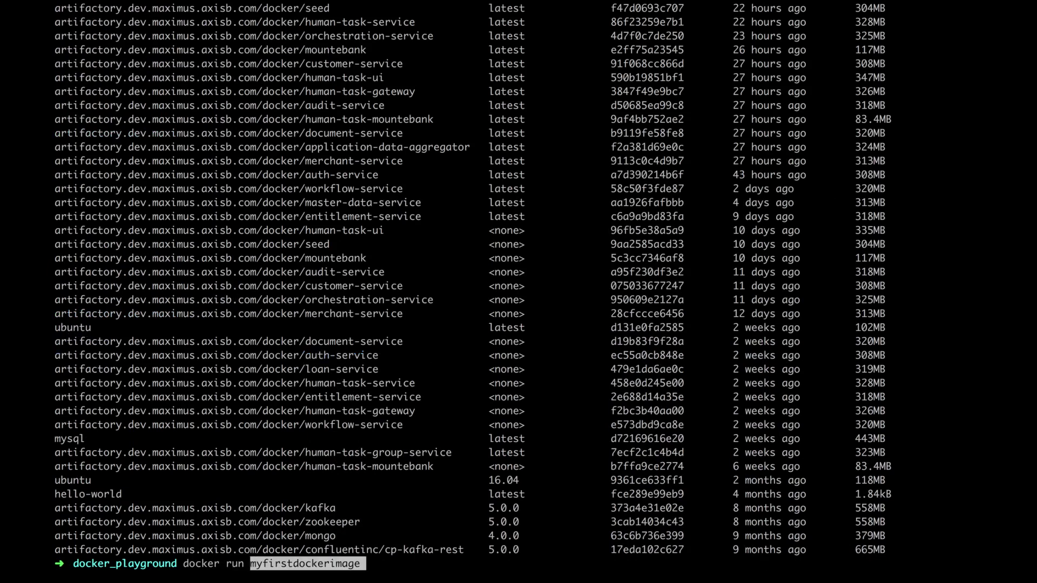
pyautogui.press('Return')
pyautogui.write(':')
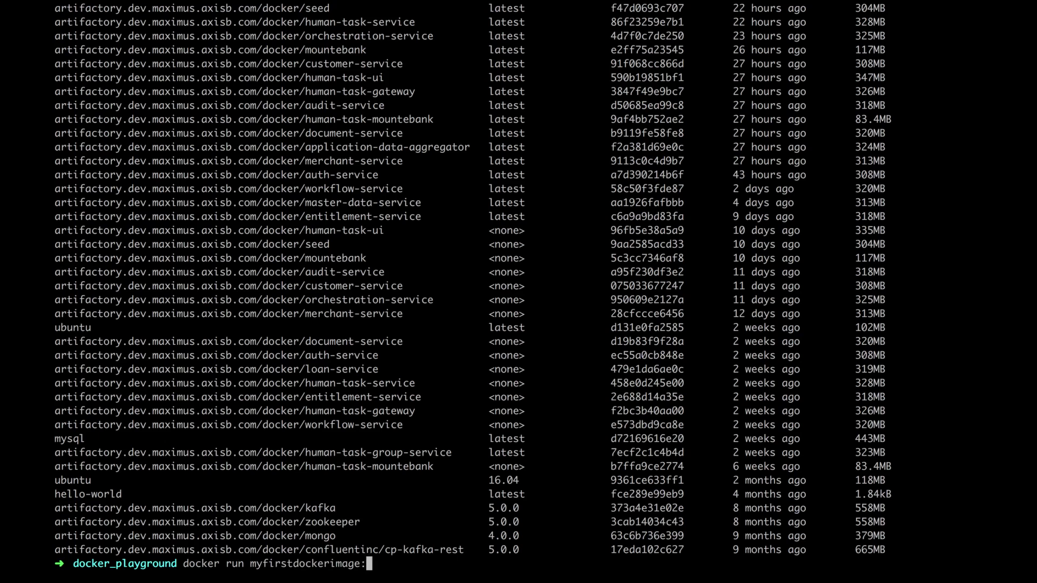
pyautogui.write('1.0')
pyautogui.press('Return')
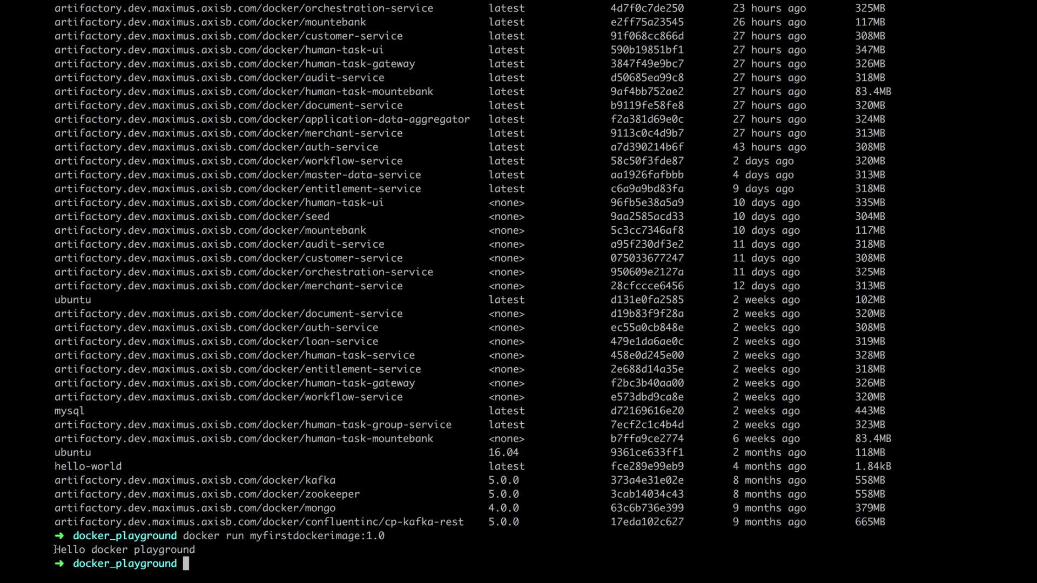
pyautogui.moveTo(53, 549); pyautogui.dragTo(200, 550)
pyautogui.click(199, 550)
pyautogui.write('cleasr')
# Step: Try to clear the screen, but the mistyped 'cleasr' returns 'command not found'
pyautogui.press('Return')
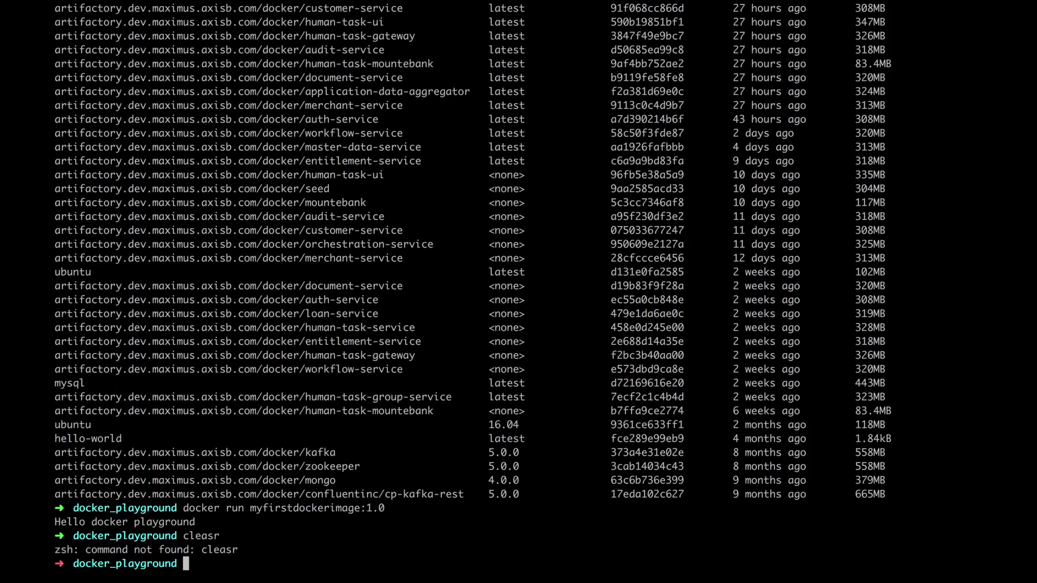